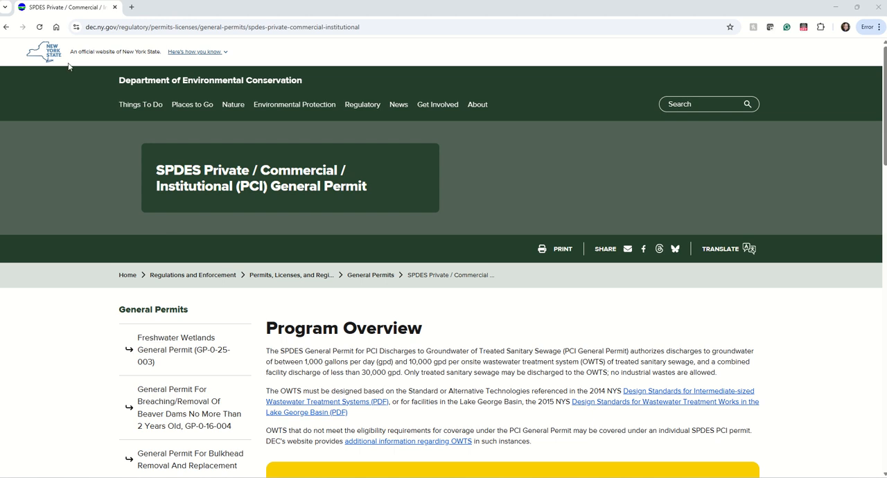
From the PCI General Permit page, open the DEC Online Forms login information page
left_click(87, 28)
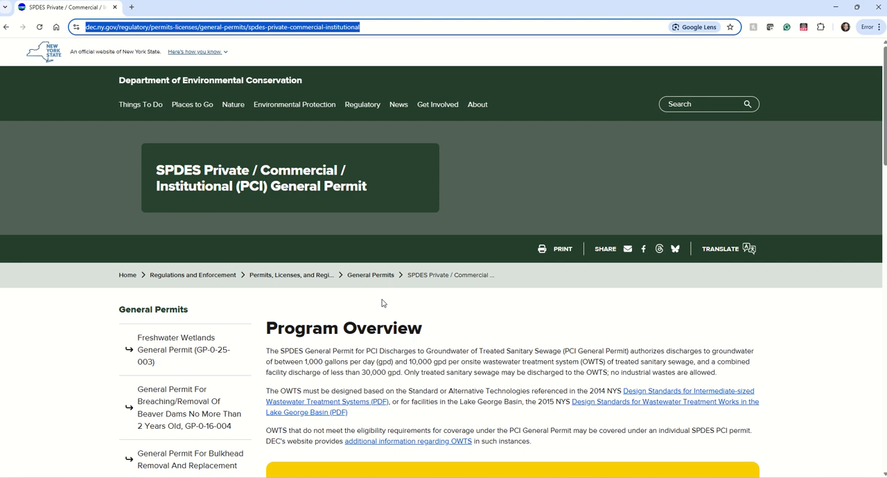
scroll(381, 300, "down", 1)
scroll(381, 303, "down", 6)
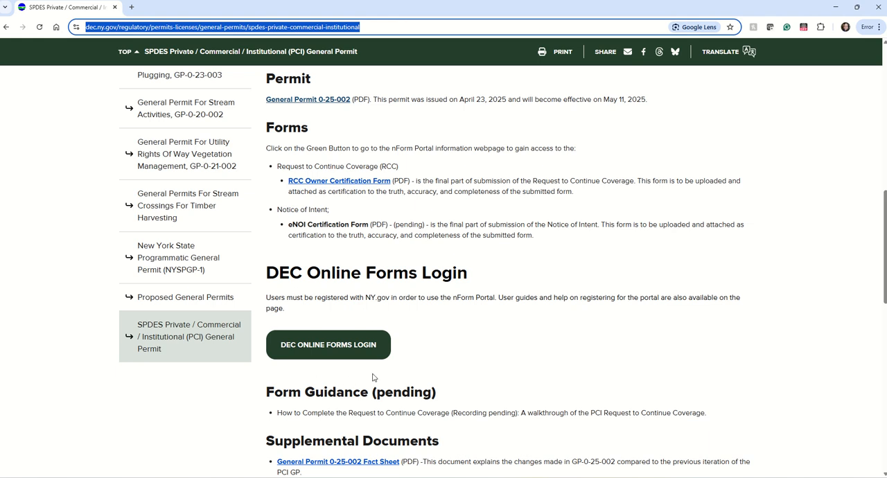
left_click(323, 353)
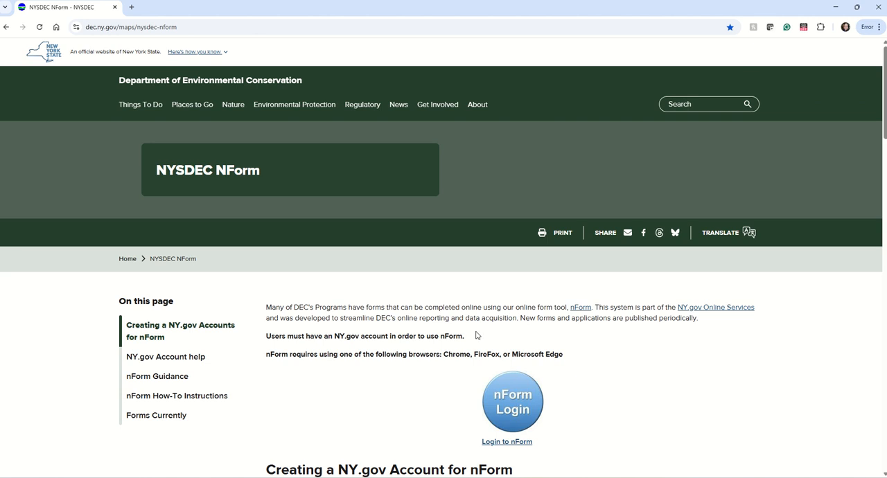
Review the NY.gov account creation instructions, including the Personal account option, and open the nForm login page
scroll(476, 336, "down", 5)
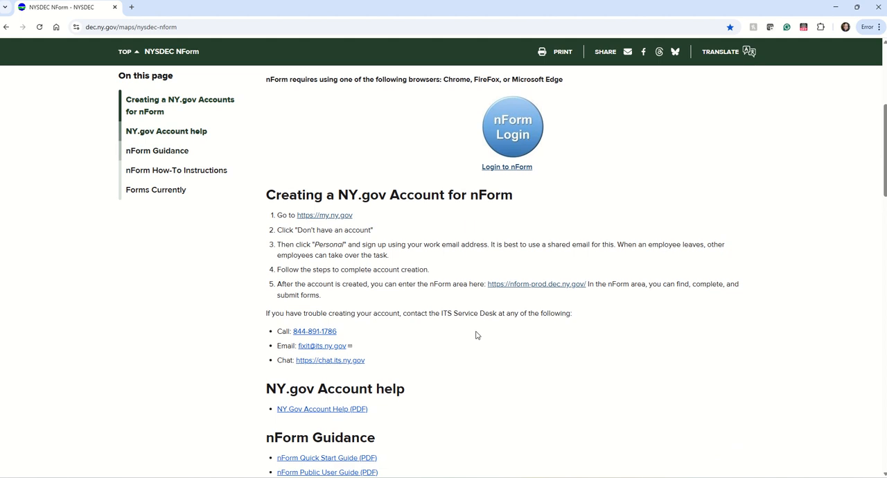
left_click_drag(269, 144, 512, 137)
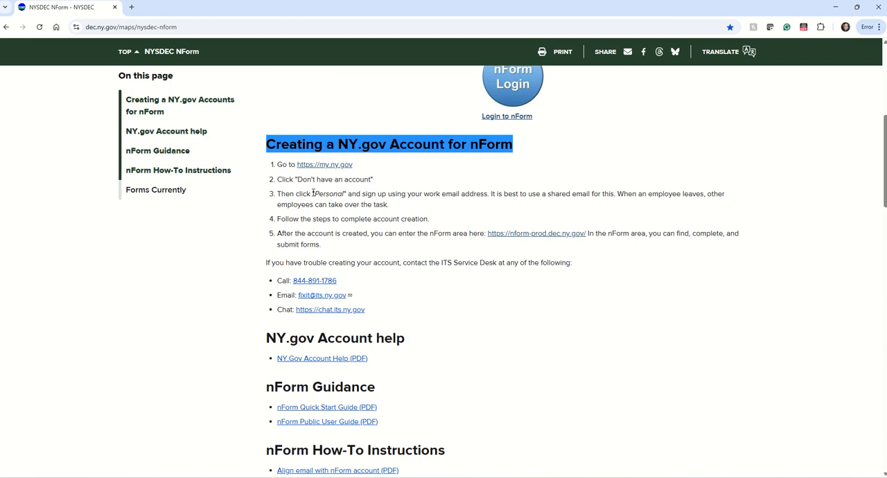
left_click_drag(313, 194, 346, 192)
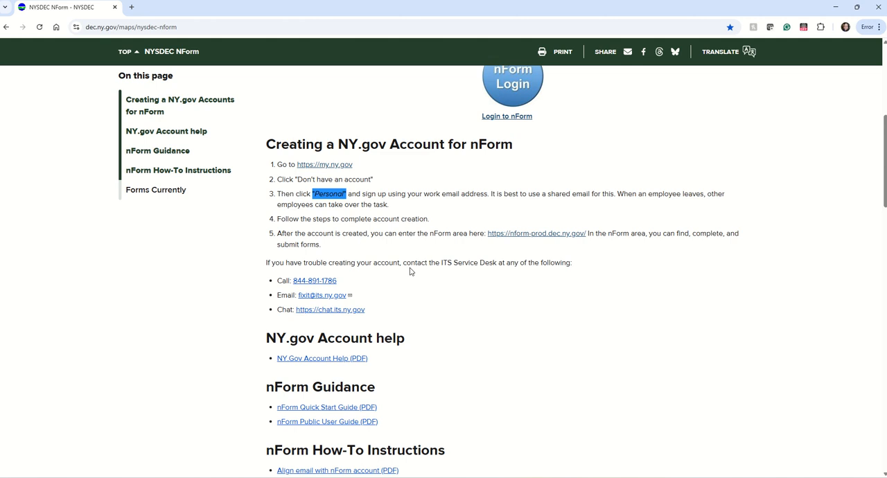
scroll(409, 272, "up", 3)
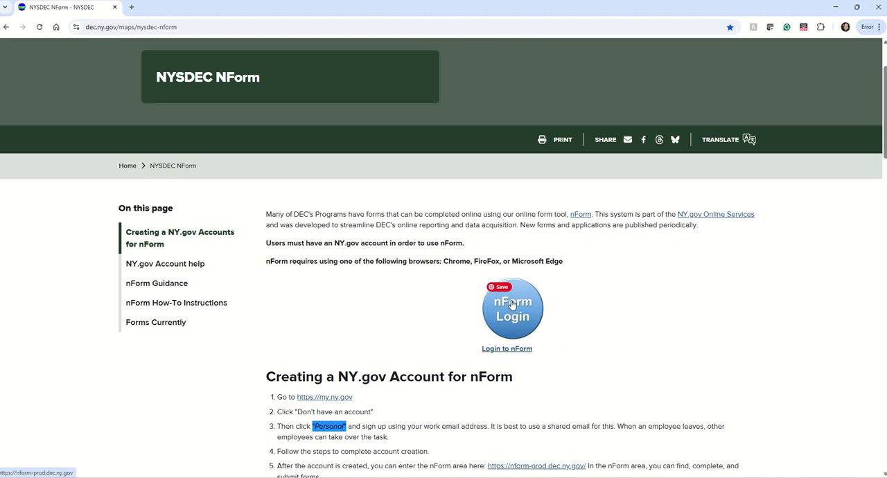
left_click(512, 305)
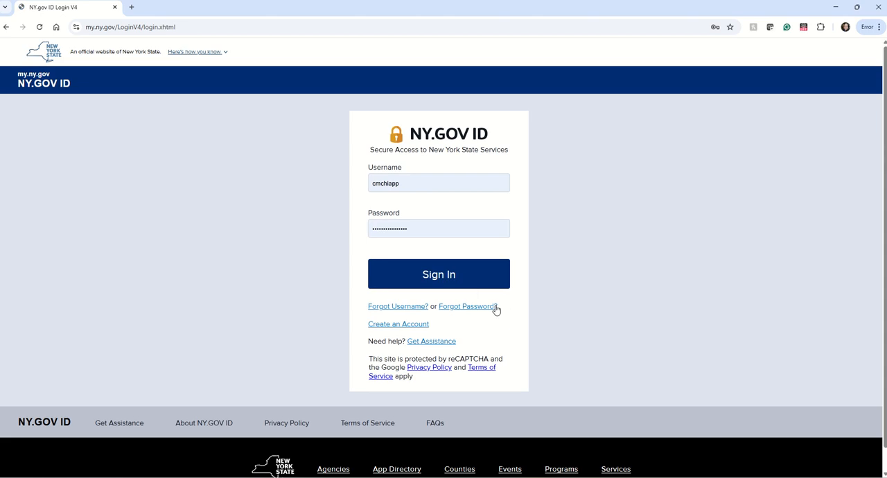
Replace the prefilled entry with the account password and sign in to nForm with the NY.gov ID
left_click(423, 232)
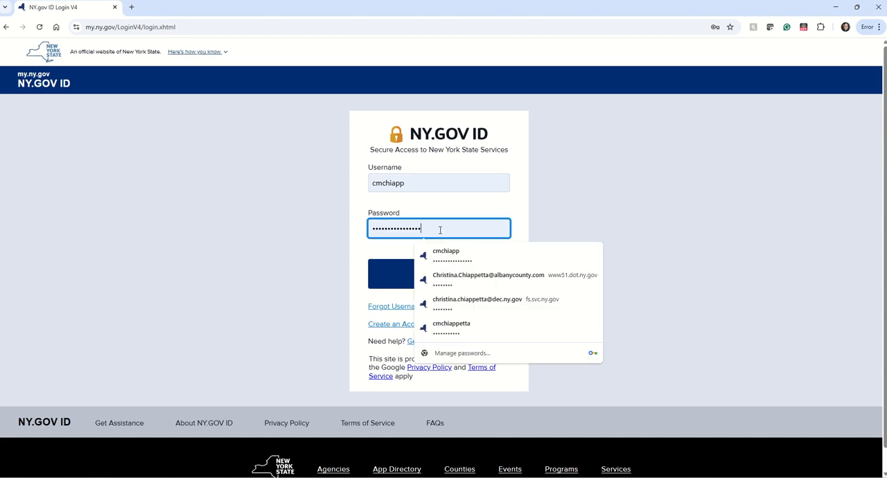
left_click_drag(440, 230, 298, 227)
key("BackSpace")
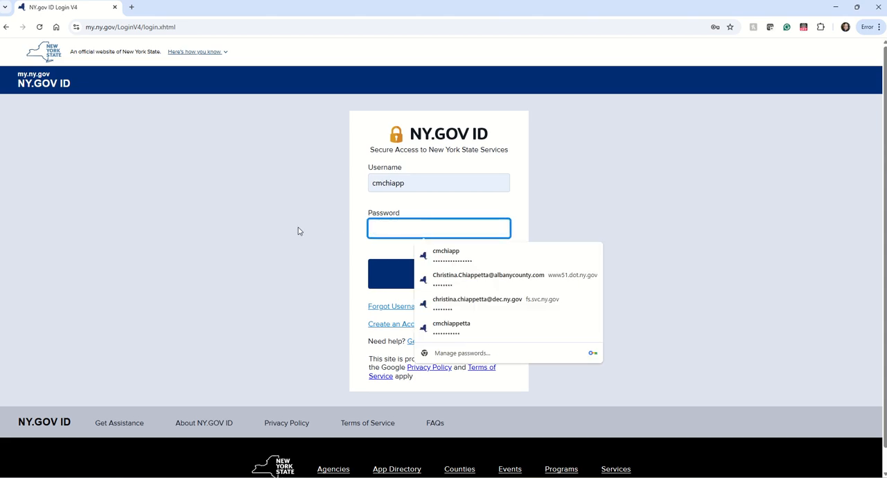
type("•••••••••")
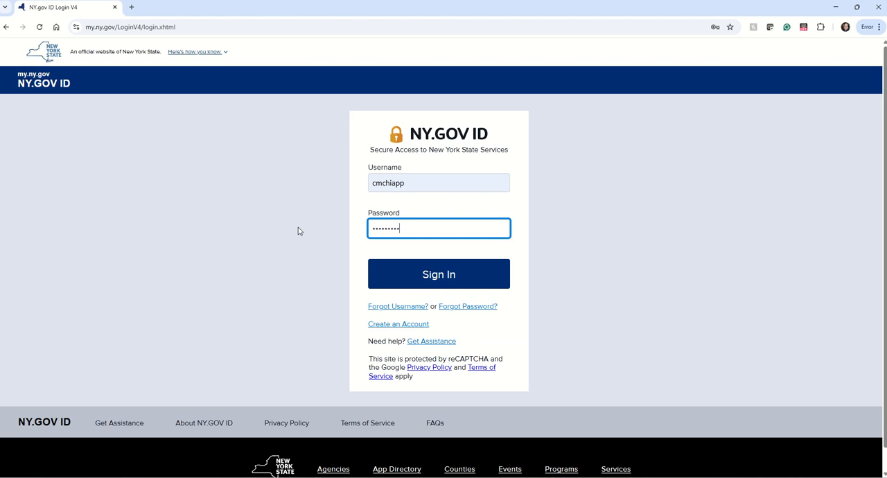
type("••••••••")
key("Return")
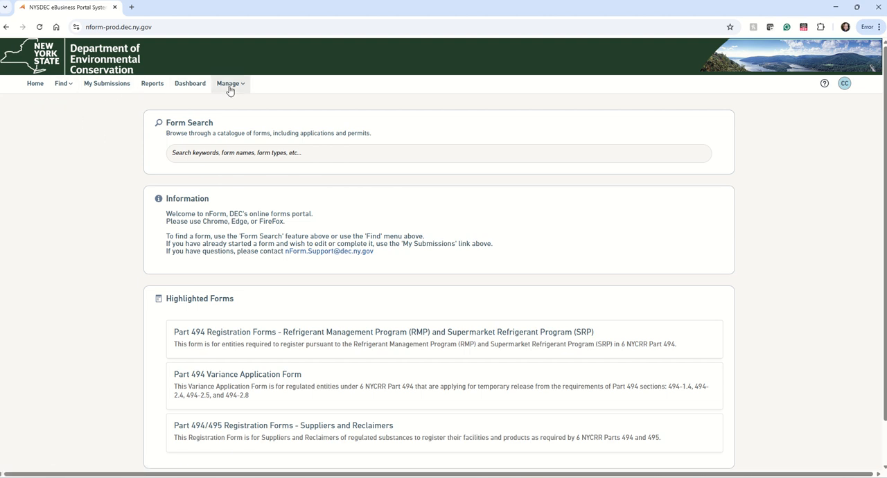
Search the form catalogue for PCI and open the PCI General Permit Request to Continue Coverage (RCC) GP-0-25-002 form
left_click(63, 87)
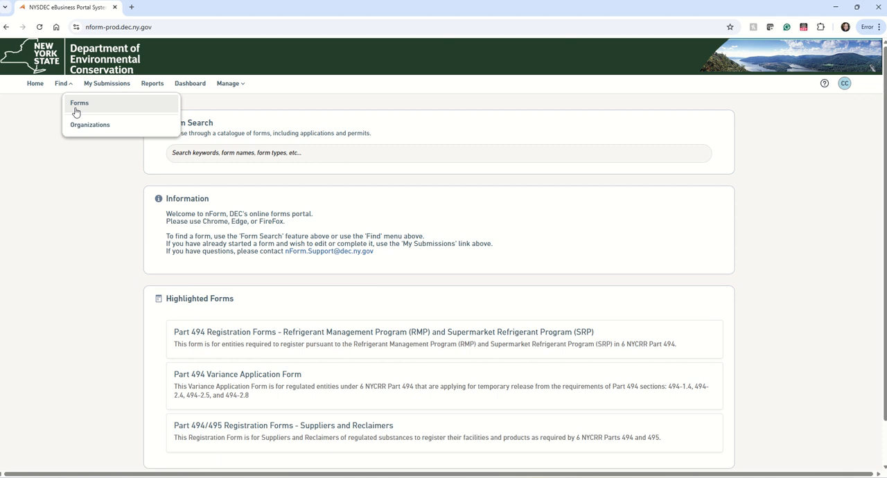
left_click(78, 104)
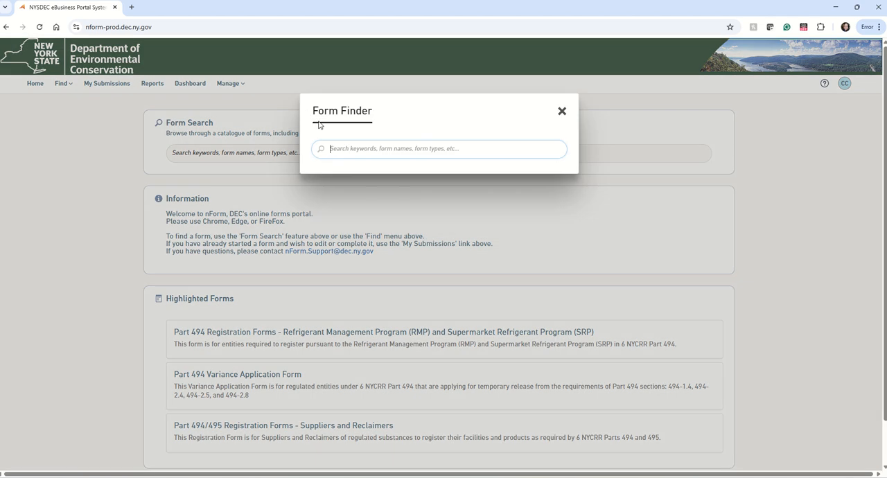
type("PCI")
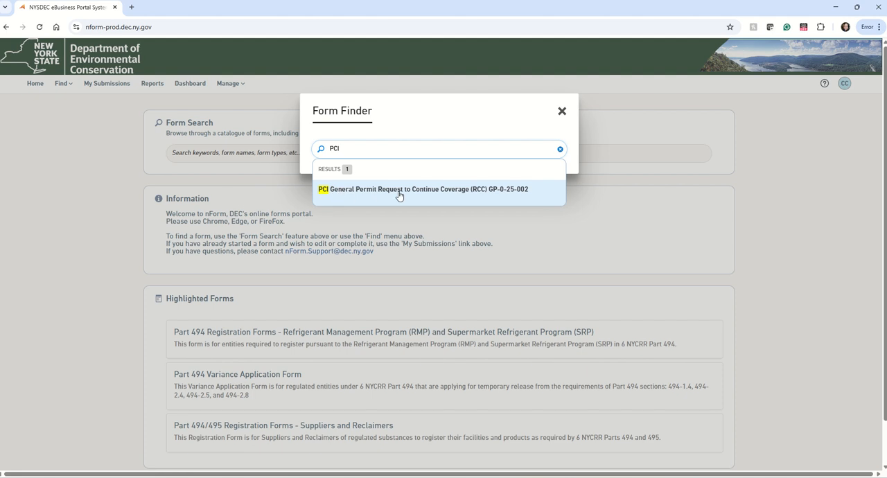
left_click(507, 199)
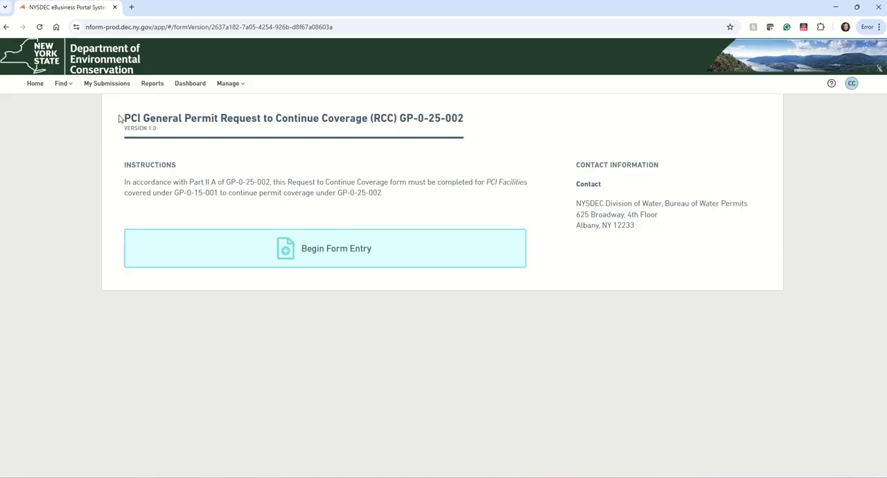
Check the form's title and begin a new form entry for the Request to Continue Coverage
left_click_drag(121, 120, 466, 114)
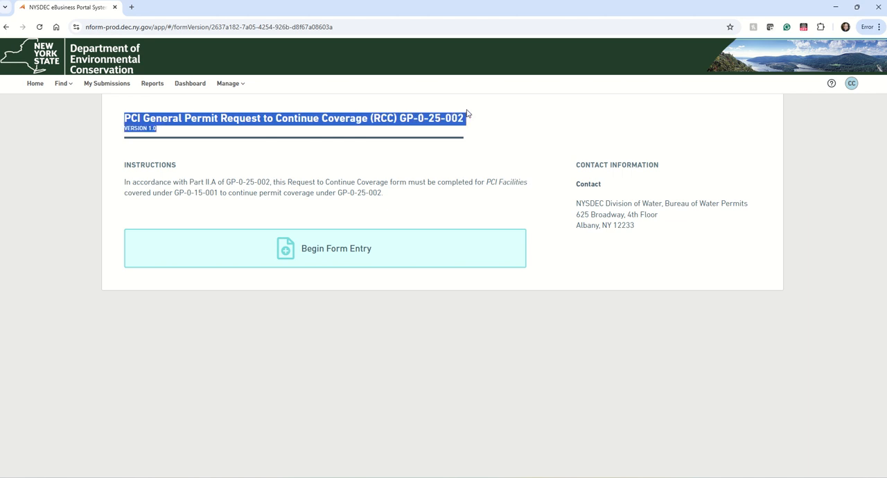
left_click(318, 213)
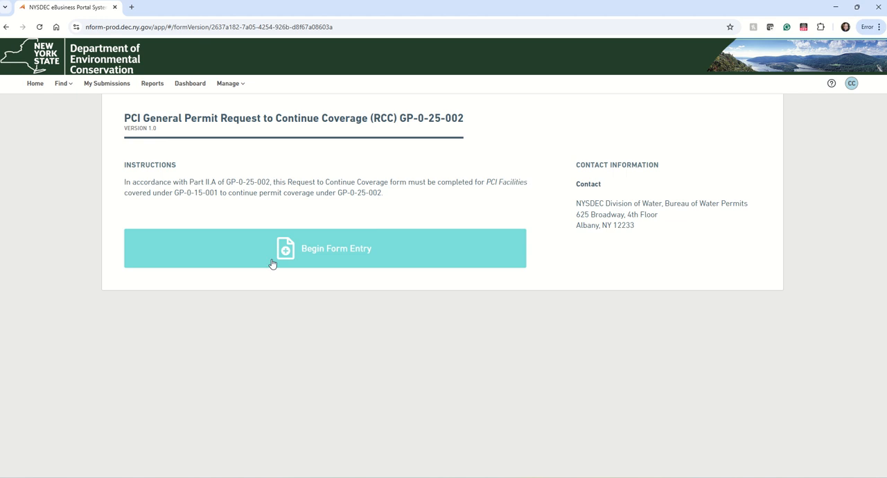
left_click(298, 256)
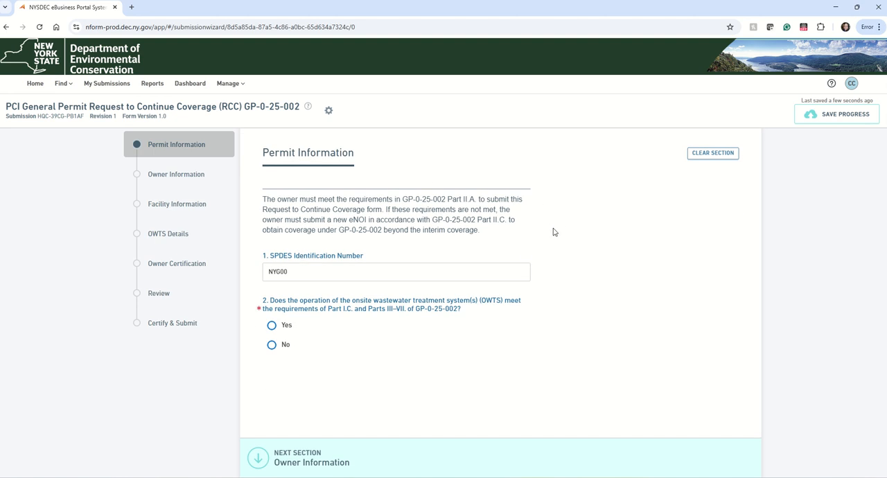
Complete the facility's SPDES Identification Number after the prefilled prefix in the Permit Information section
mouse_move(528, 258)
left_click(304, 271)
type("123")
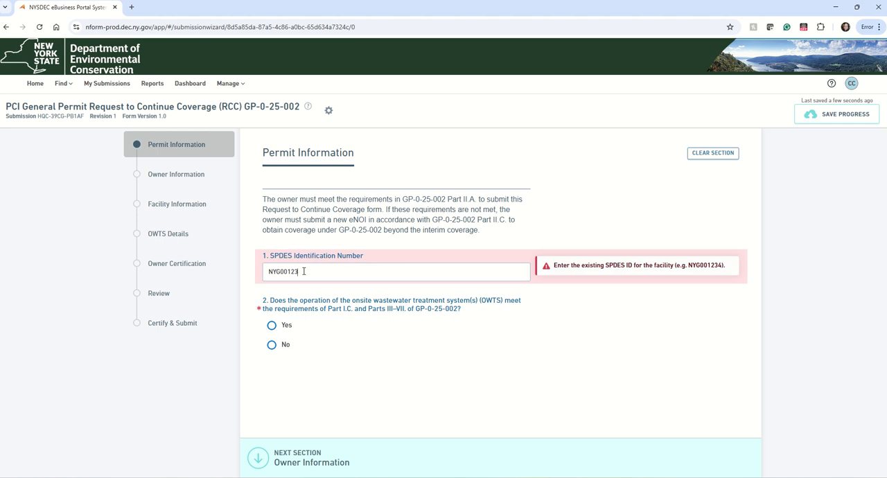
type("4")
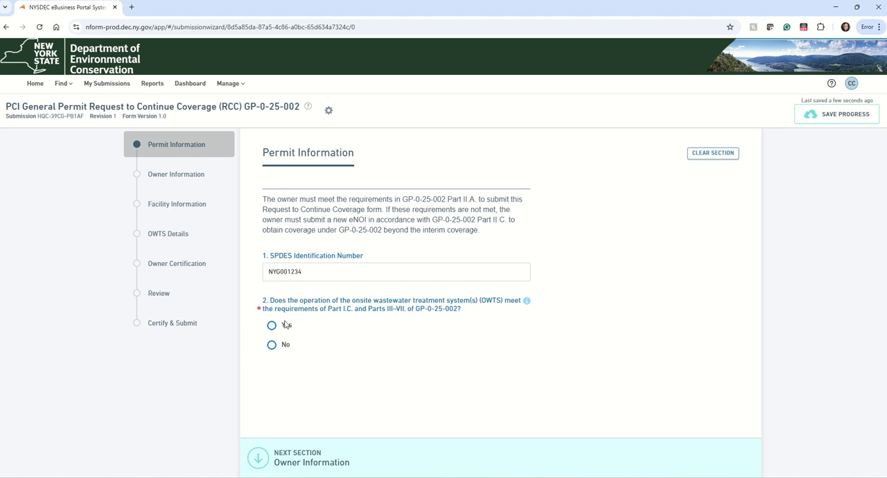
Review the owner name, contact person and mailing address fields in Owner Information, and open the Facility Information section
left_click(179, 176)
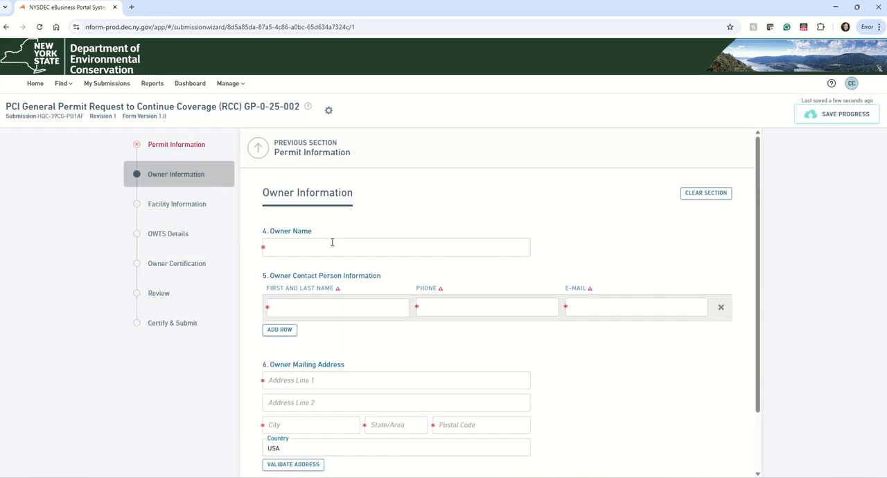
scroll(332, 243, "down", 1)
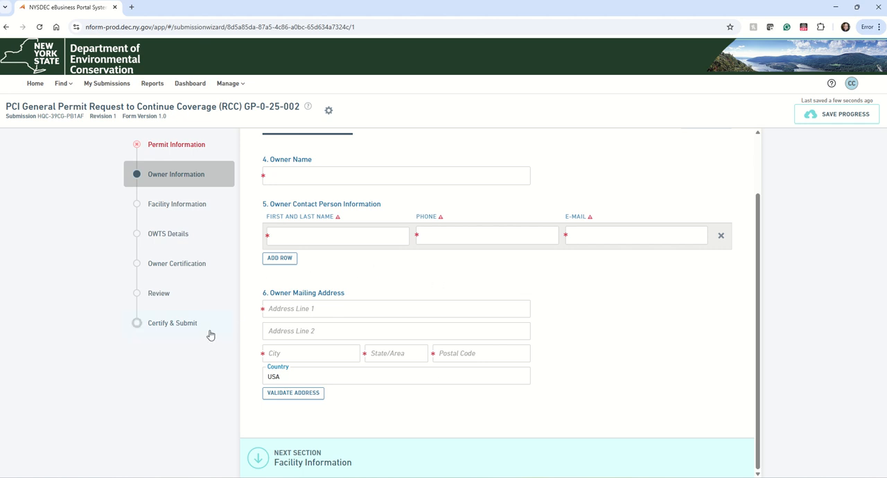
left_click(178, 203)
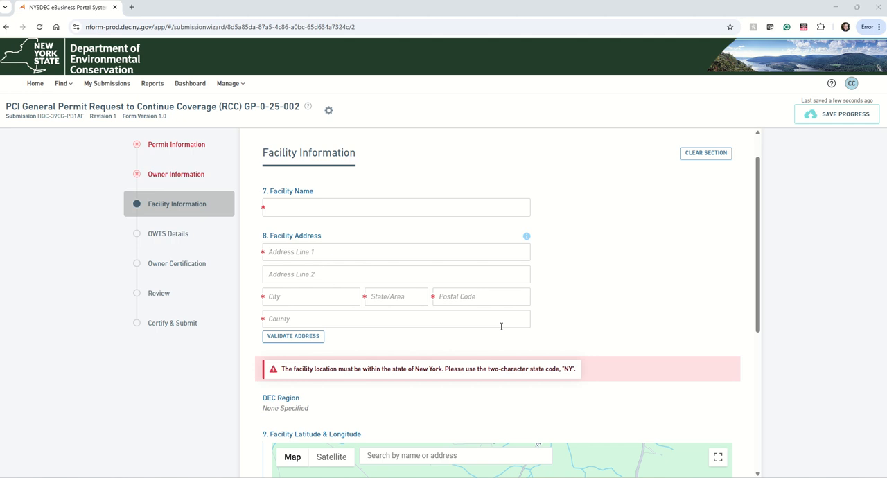
Mark the facility on the map west of Delhi, New York, moving the marker to about latitude 42.2683, longitude -75.0829
scroll(501, 326, "down", 3)
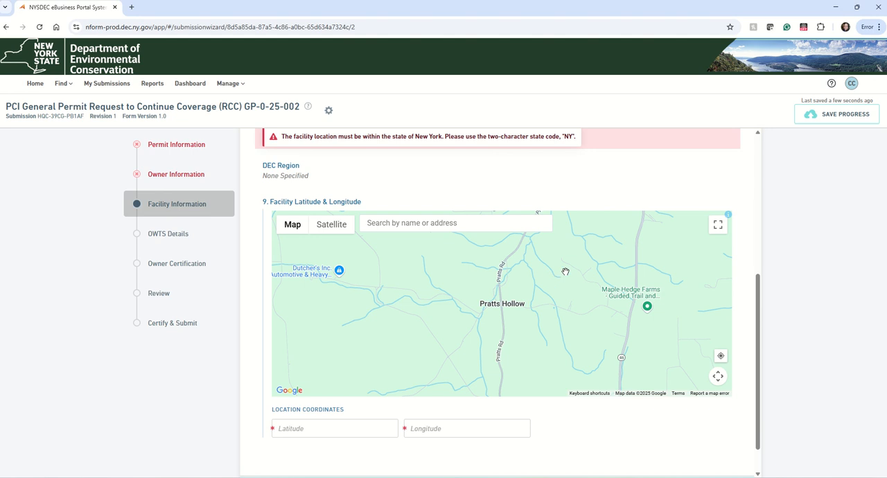
left_click_drag(564, 270, 388, 309)
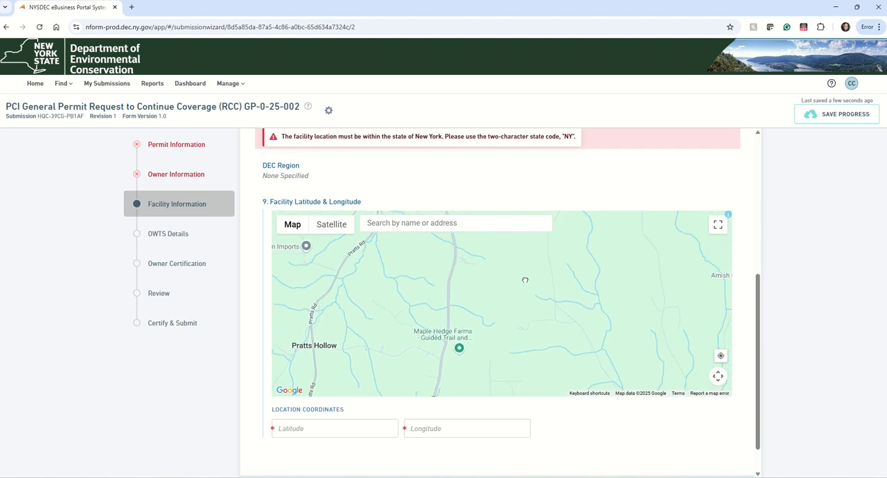
scroll(455, 298, "down", 5)
scroll(456, 300, "down", 3)
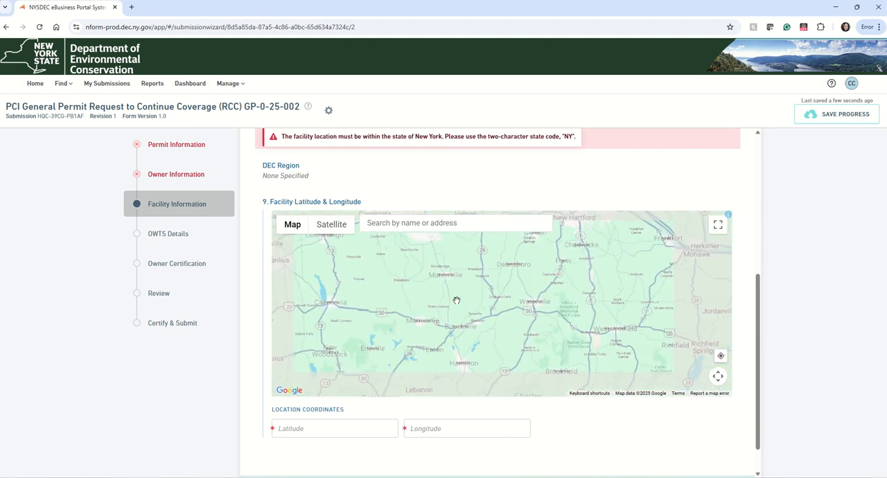
scroll(530, 262, "down", 2)
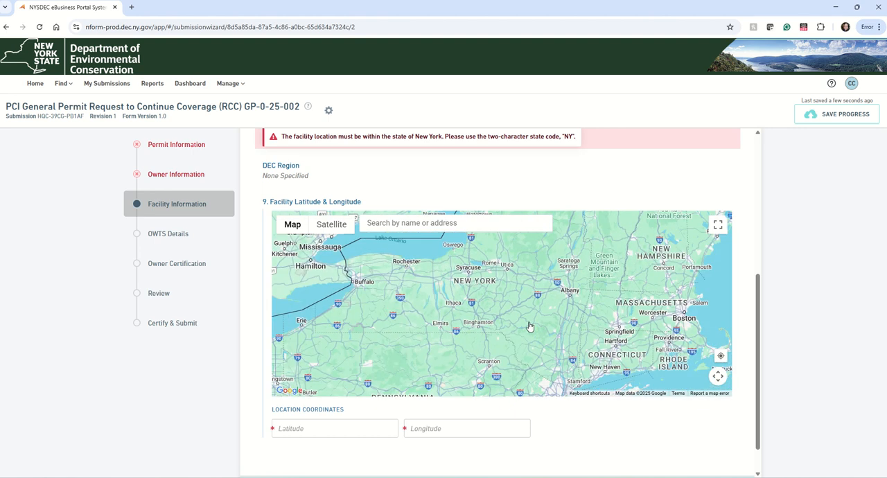
scroll(509, 315, "up", 5)
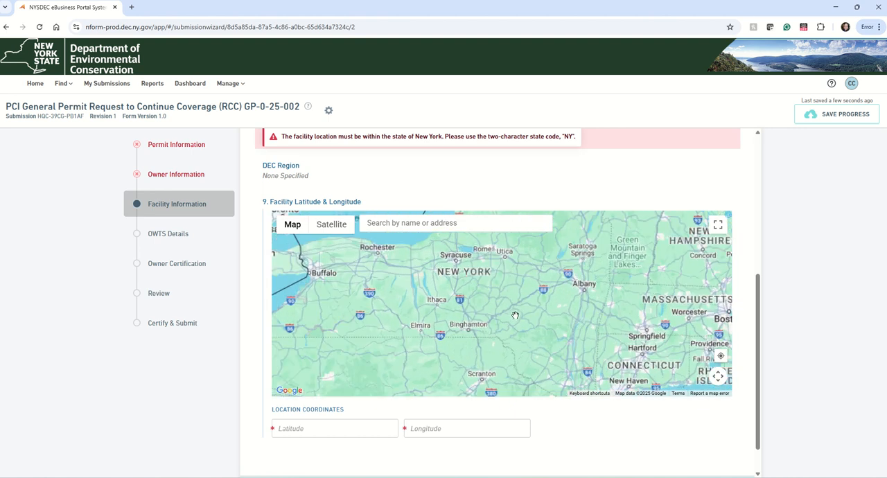
scroll(547, 318, "up", 3)
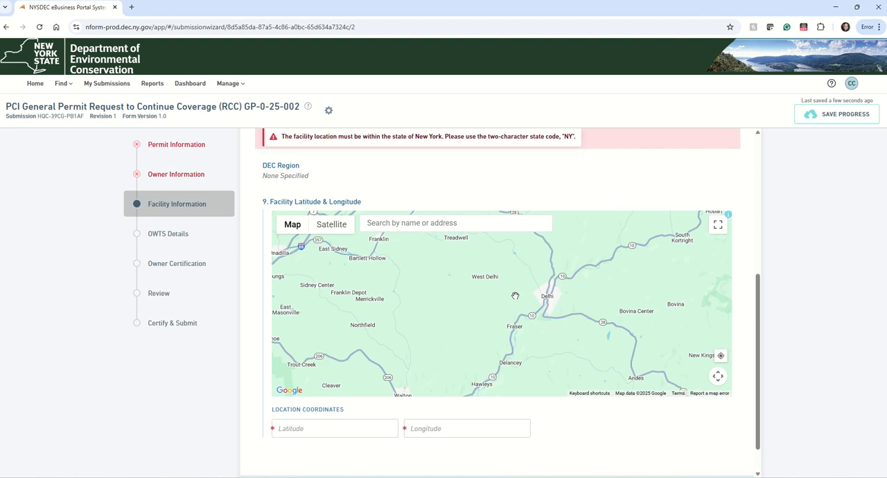
left_click(424, 330)
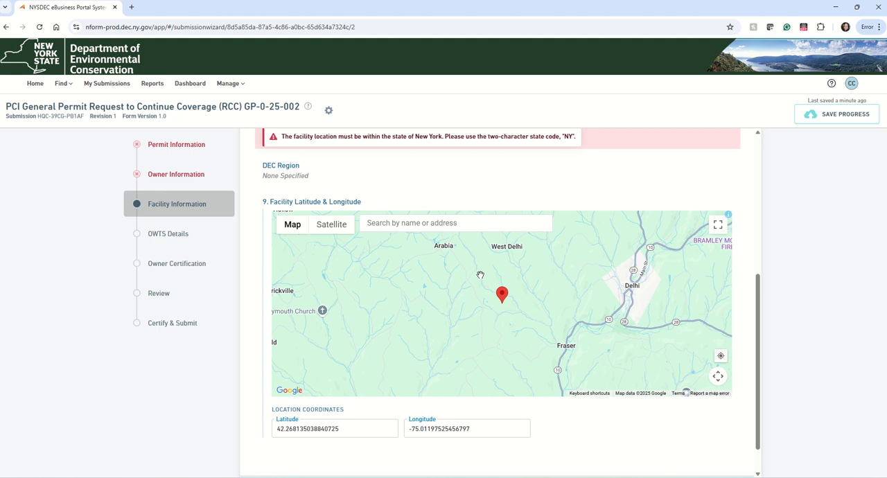
left_click(405, 303)
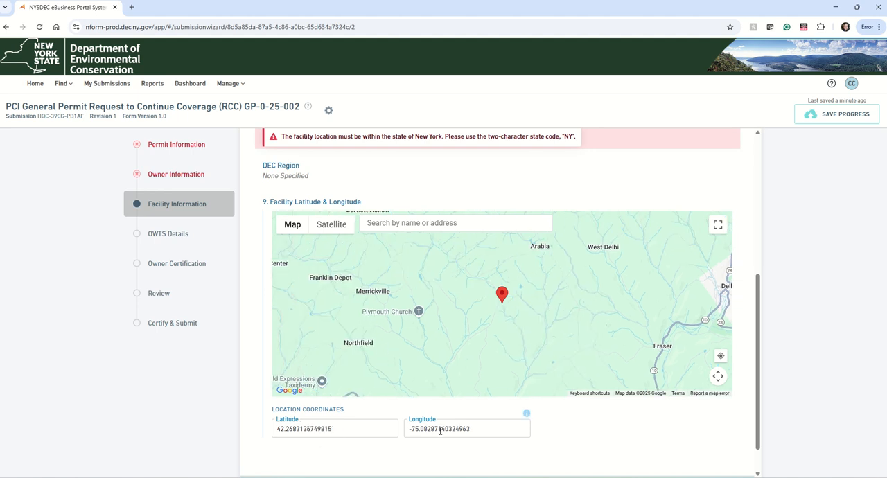
View the OWTS Details question, go to the Owner Certification section and open the Owner Certification Form PDF
left_click(180, 236)
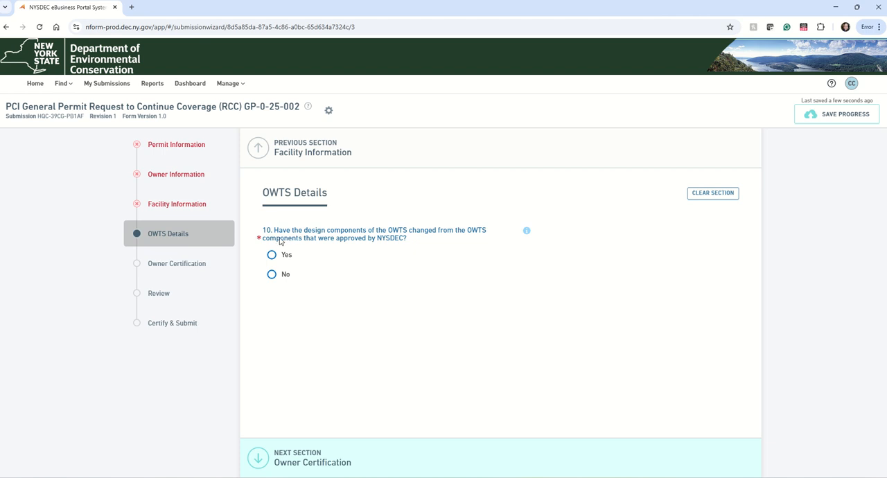
left_click(189, 269)
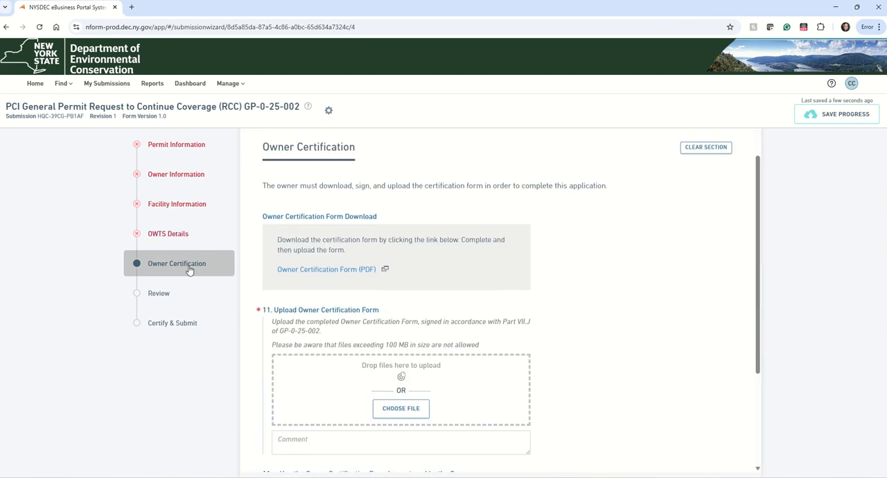
left_click(291, 276)
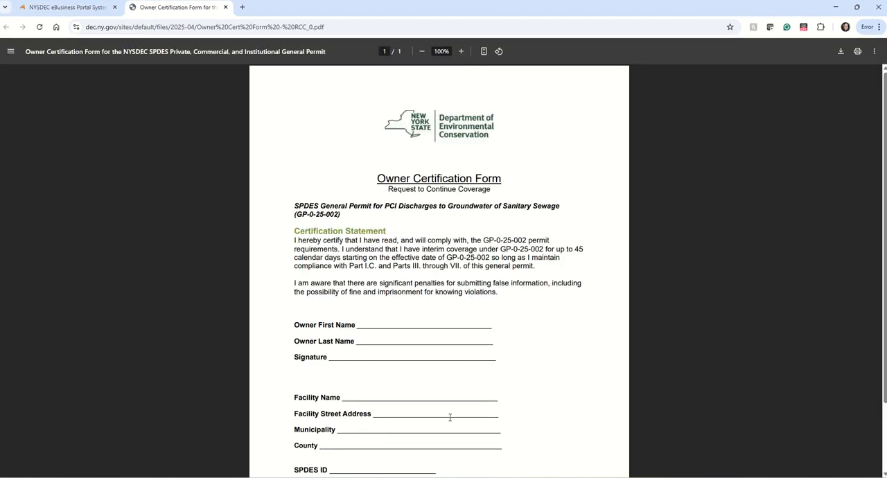
Download the Owner Certification Form PDF to the Desktop with the file name Owner Cert Form - RCC_TEST
left_click(841, 52)
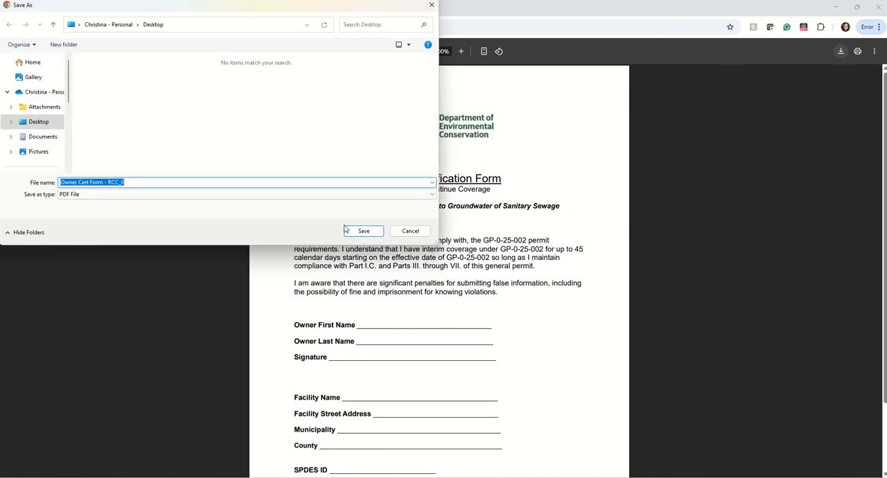
left_click(173, 181)
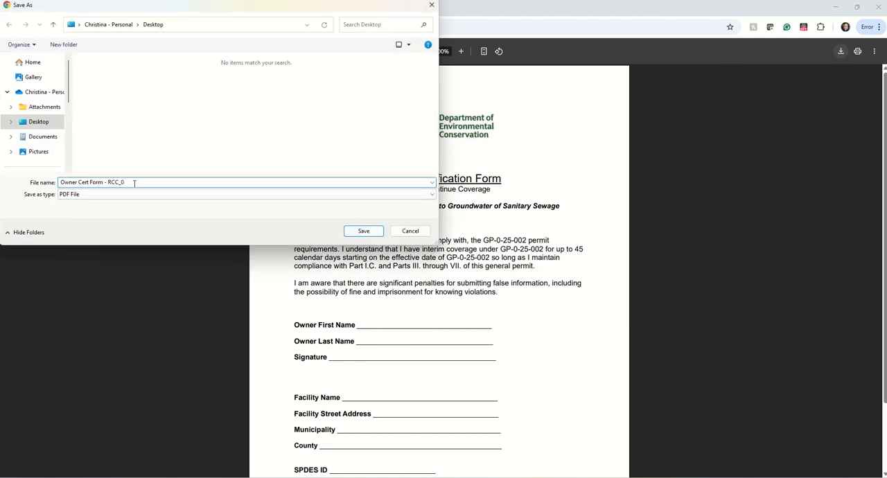
mouse_move(135, 183)
left_mouse_down()
mouse_move(81, 183)
mouse_move(120, 181)
left_mouse_up()
left_click(379, 233)
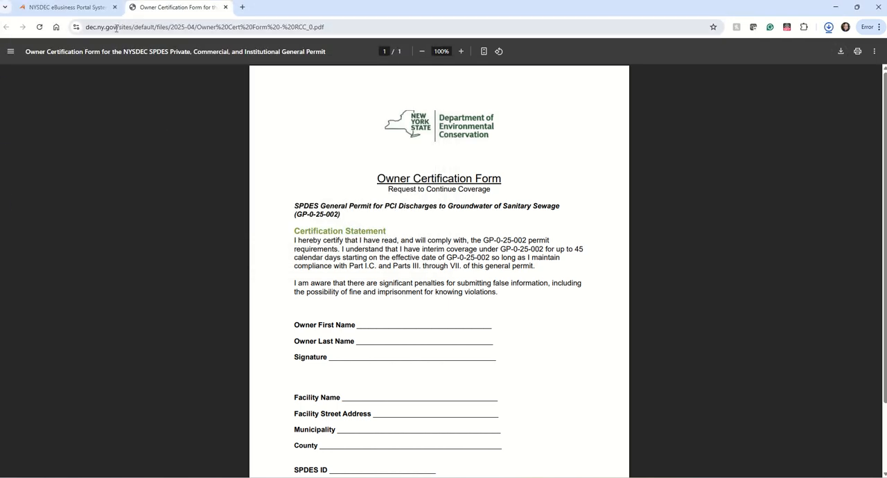
Return to the permit form's Owner Certification section and upload Owner Cert Form - RCC_TEST from the Desktop under question 11
left_click(105, 10)
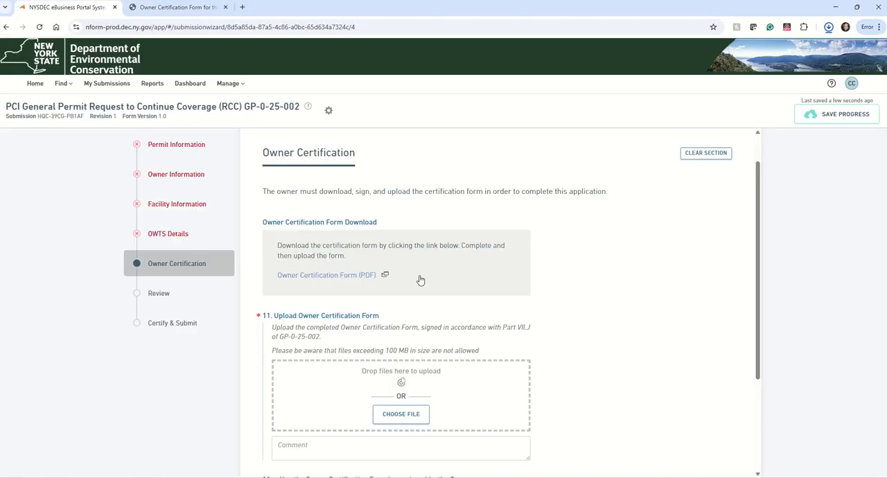
left_click(414, 416)
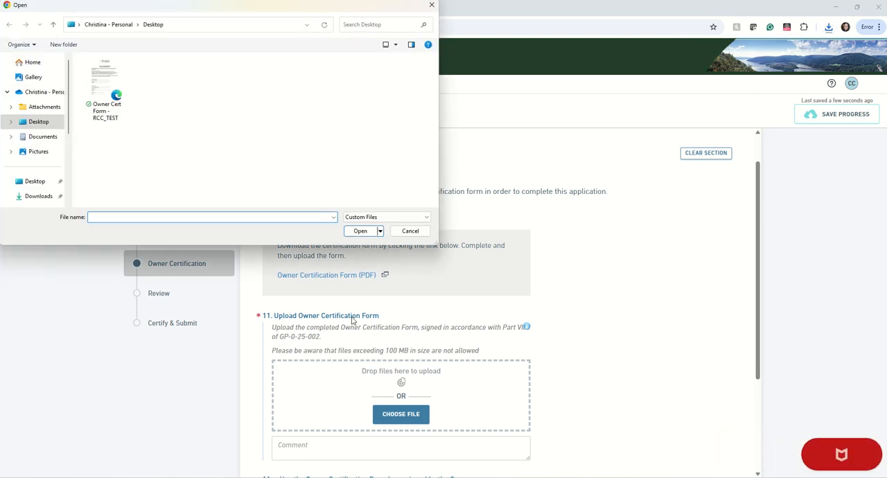
left_click(105, 87)
left_click(360, 231)
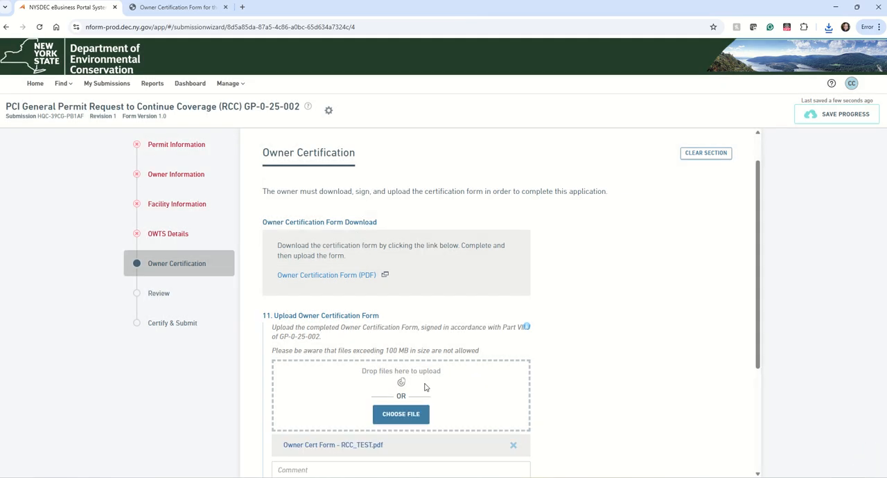
scroll(331, 315, "down", 1)
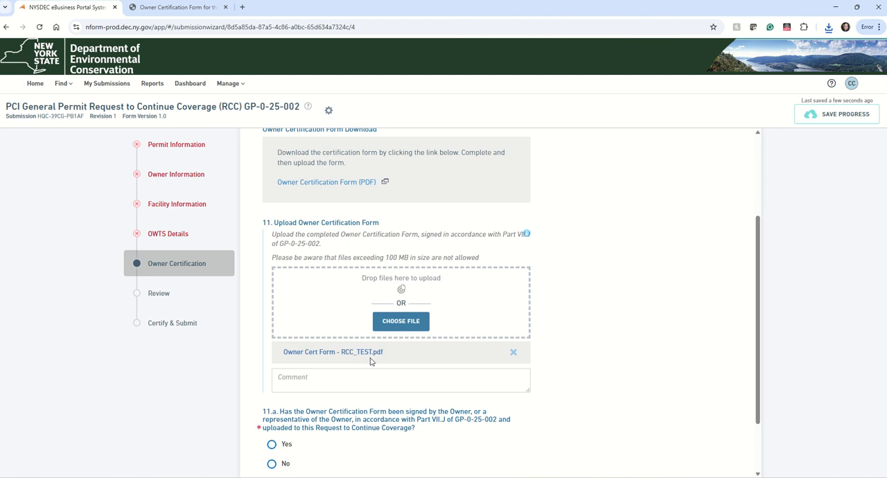
Delete the attached certification form from question 11 and upload Owner Cert Form - RCC_TEST from the Desktop again
left_click(513, 352)
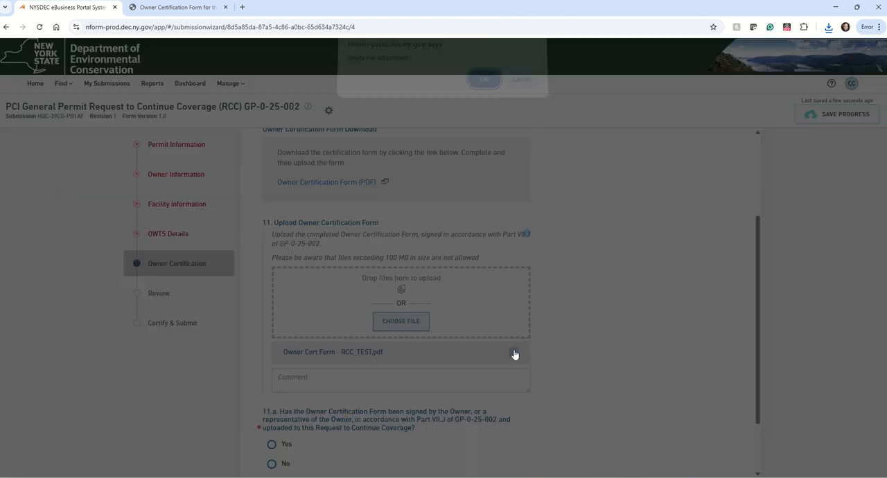
left_click(484, 86)
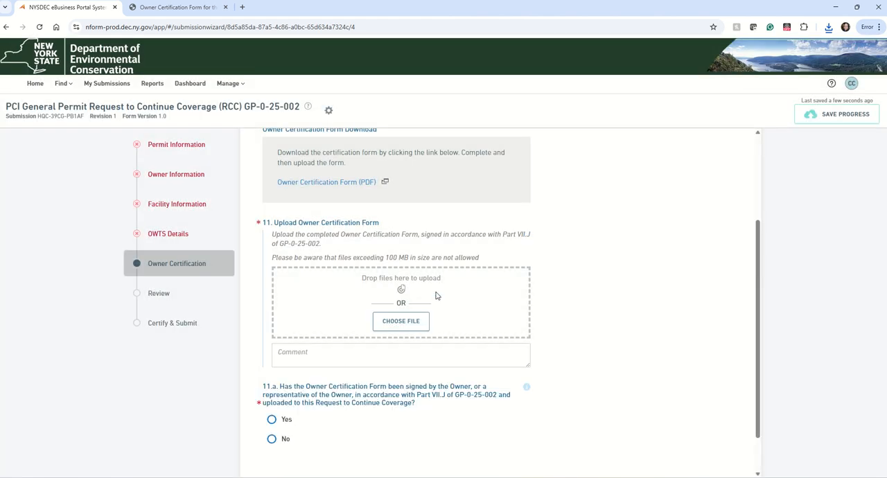
left_click(411, 323)
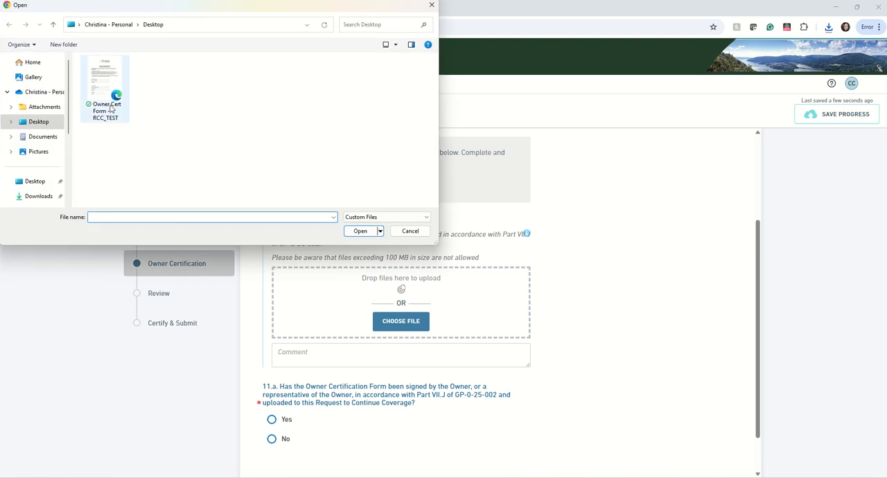
left_click(360, 232)
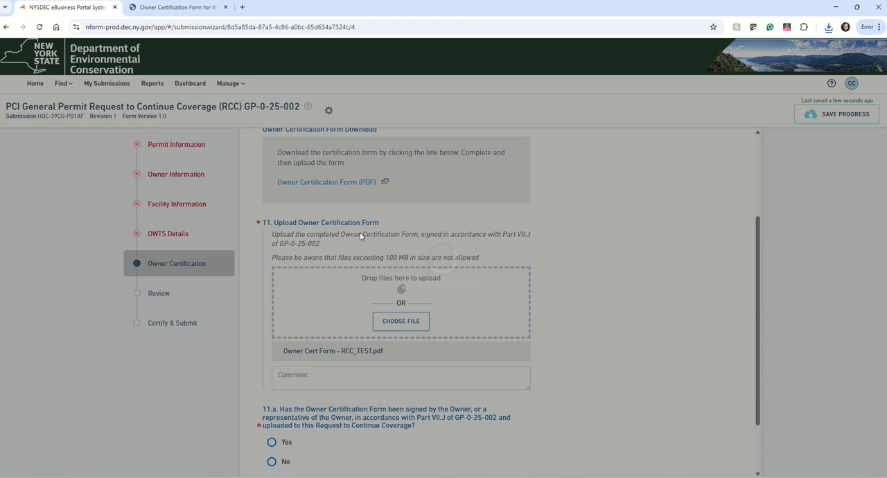
Try the answer Yes for question 11.a about the owner's signature on the certification form, and change it to No
scroll(332, 269, "down", 1)
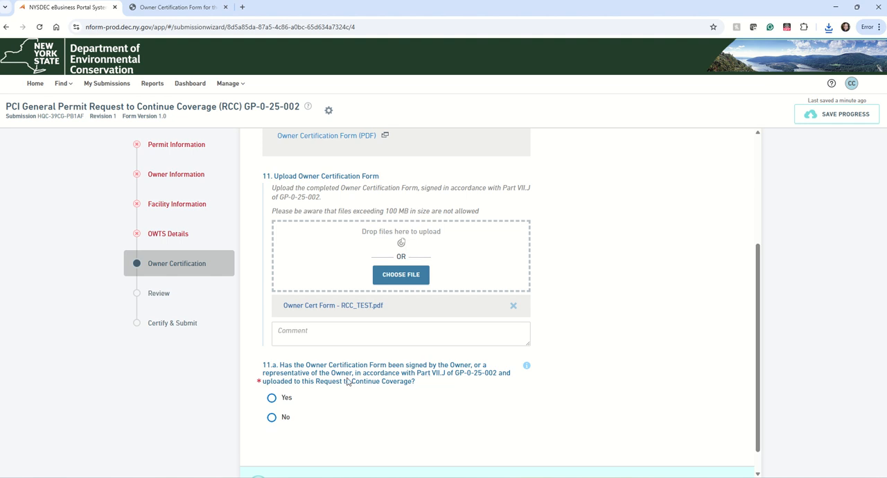
left_click(271, 399)
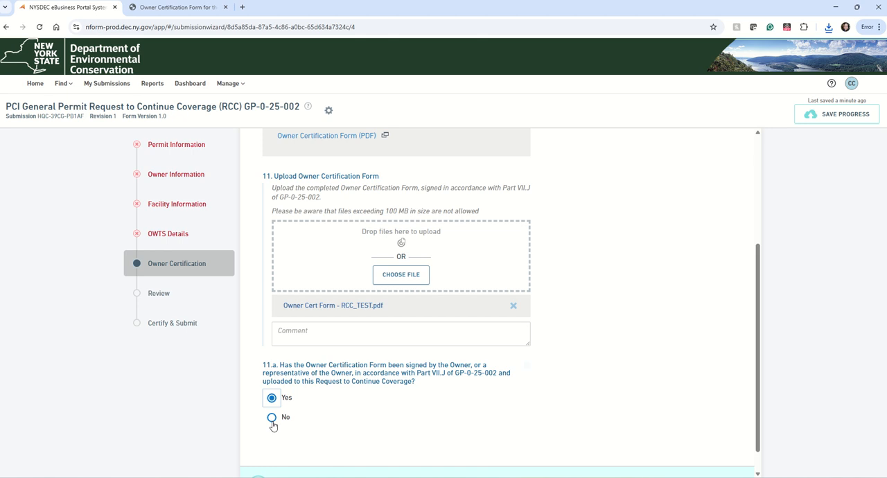
left_click(271, 417)
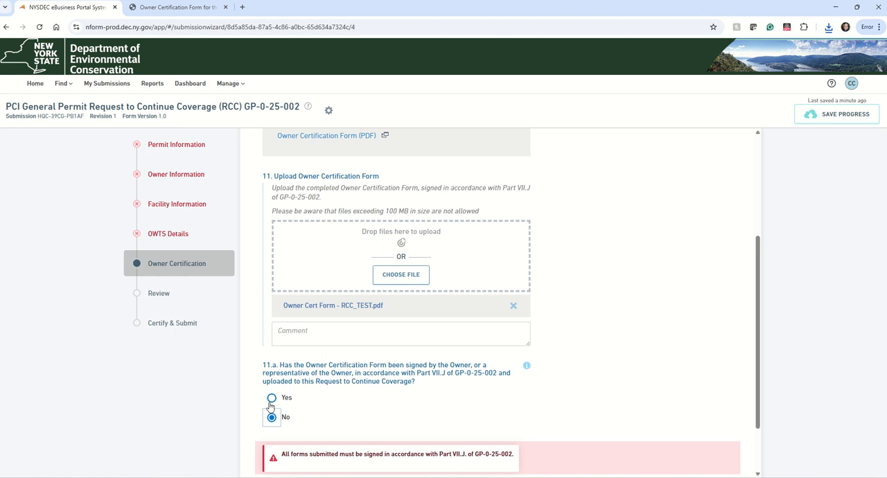
Open the Review section and examine all form responses for missing or invalid entries, from Permit Information through Owner Certification
left_click(160, 297)
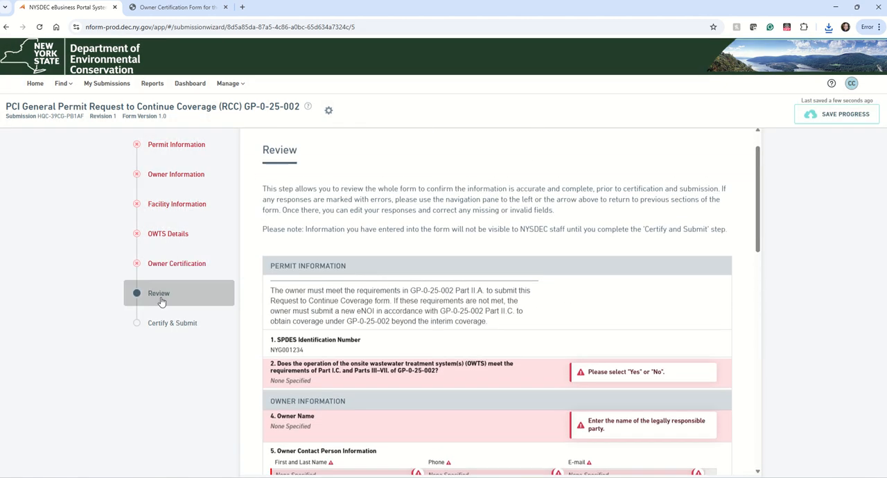
scroll(340, 243, "down", 15)
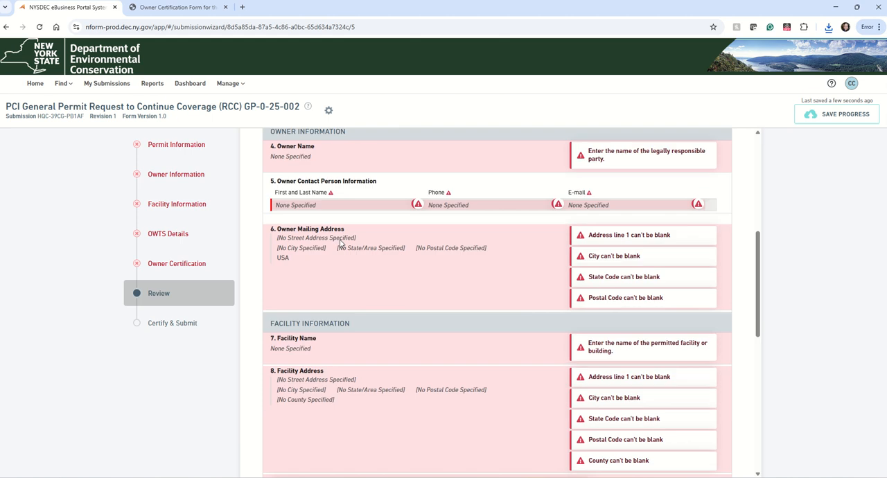
scroll(340, 241, "down", 3)
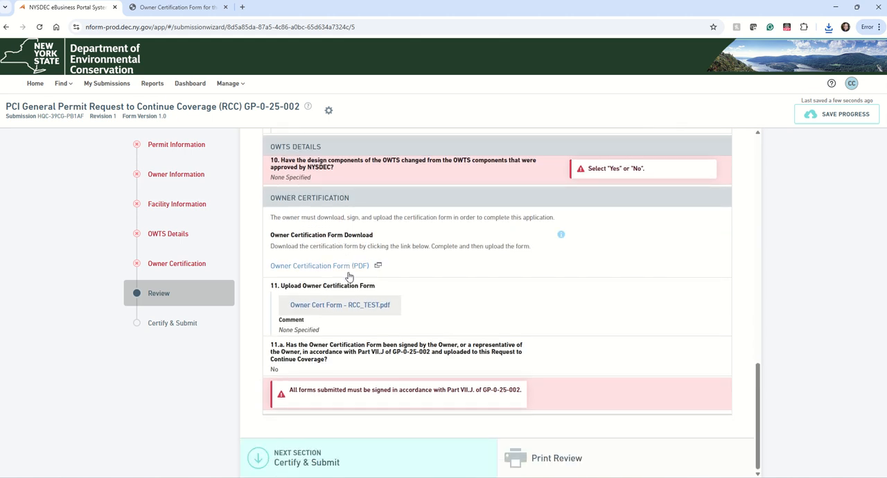
scroll(487, 339, "up", 1)
scroll(488, 339, "up", 4)
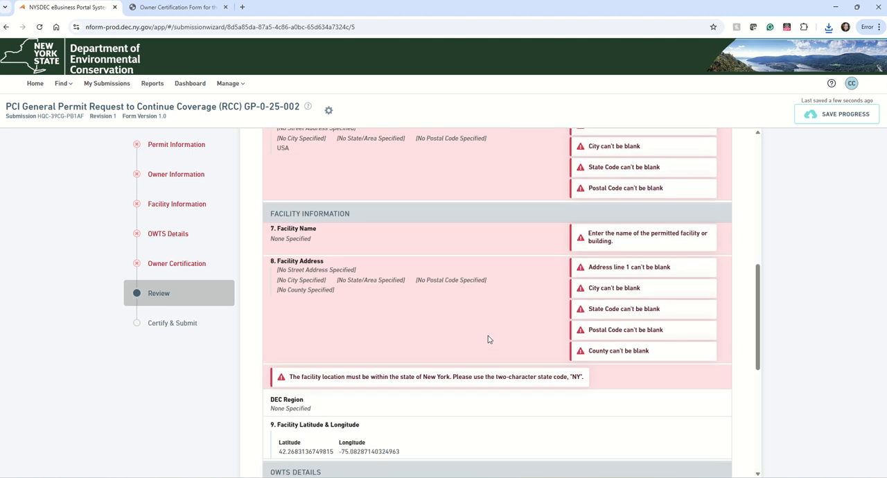
scroll(488, 340, "up", 7)
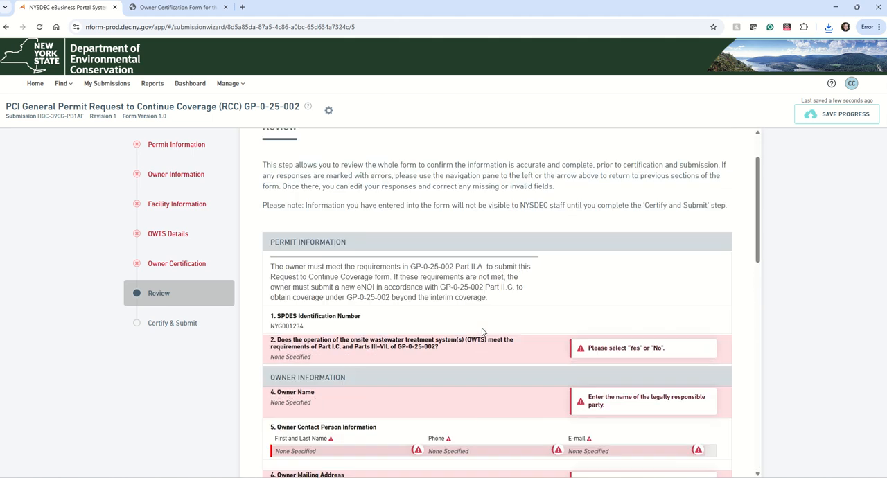
scroll(340, 358, "down", 3)
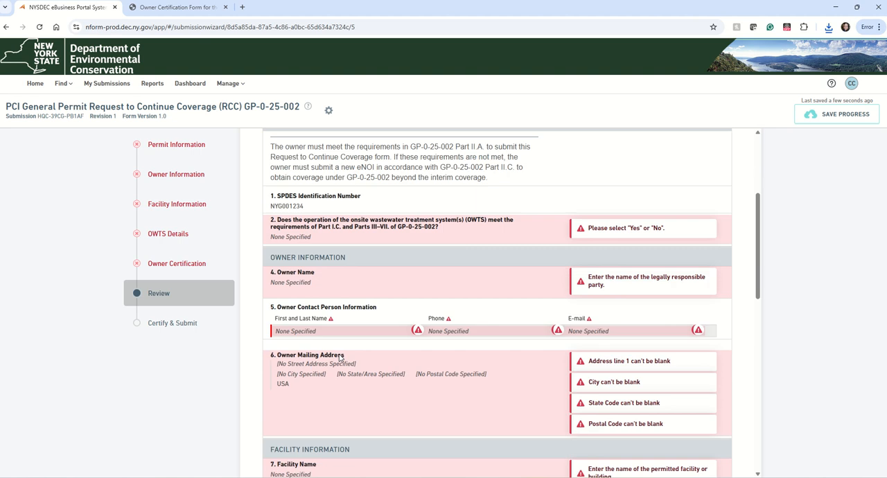
Open the Certify & Submit section and read the notice about whether the form can be submitted
left_click(176, 327)
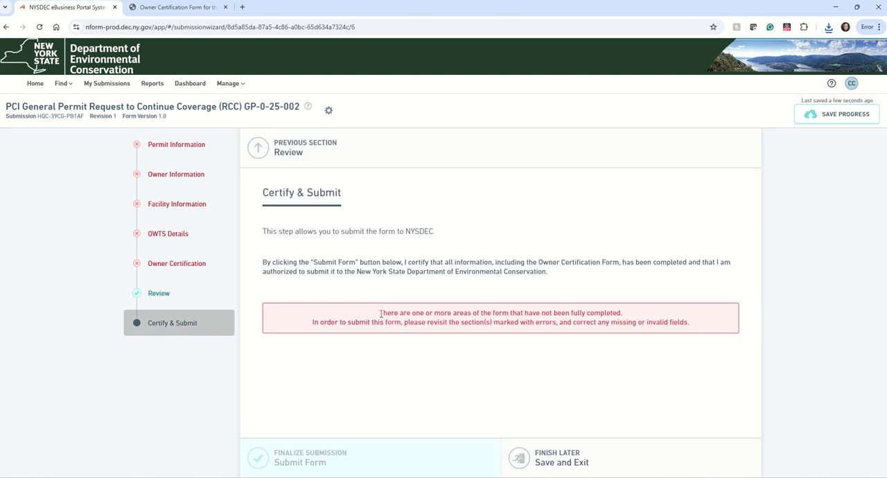
left_click_drag(380, 313, 691, 325)
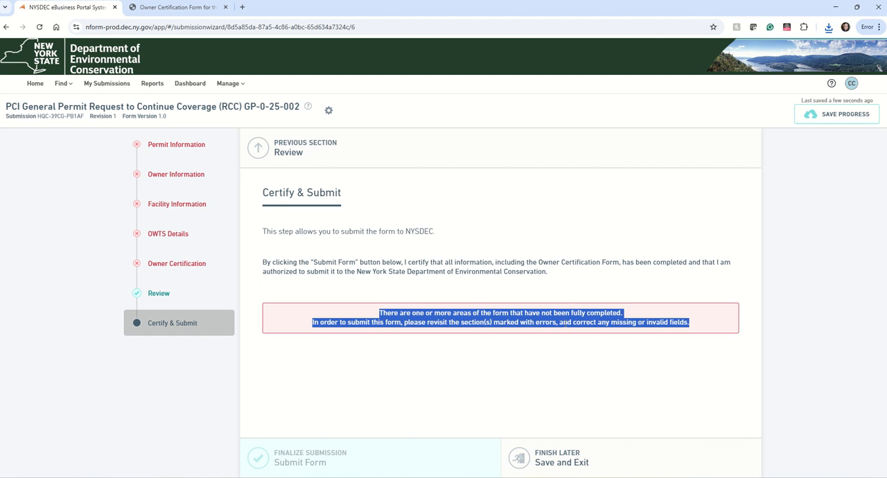
left_click(537, 317)
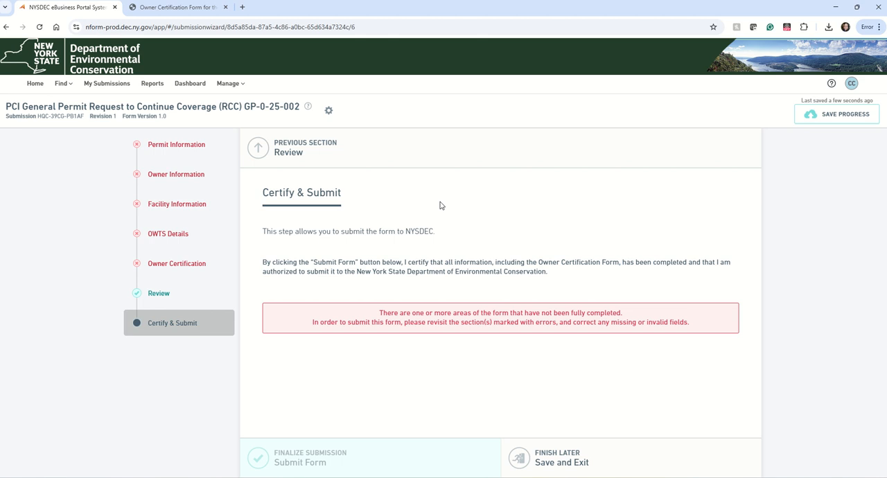
Go to My Submissions, check the draft's start date, and reopen the PCI General Permit Request to Continue Coverage draft for editing
left_click(97, 93)
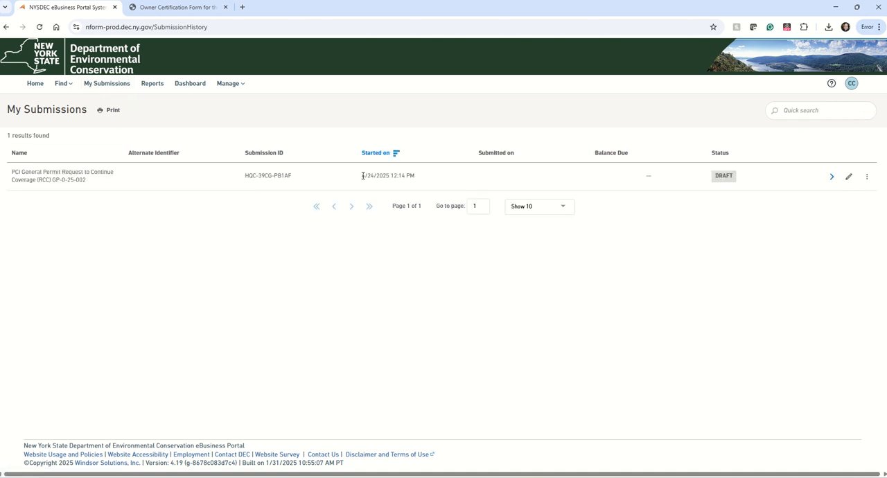
left_click_drag(362, 176, 407, 177)
left_click(499, 177)
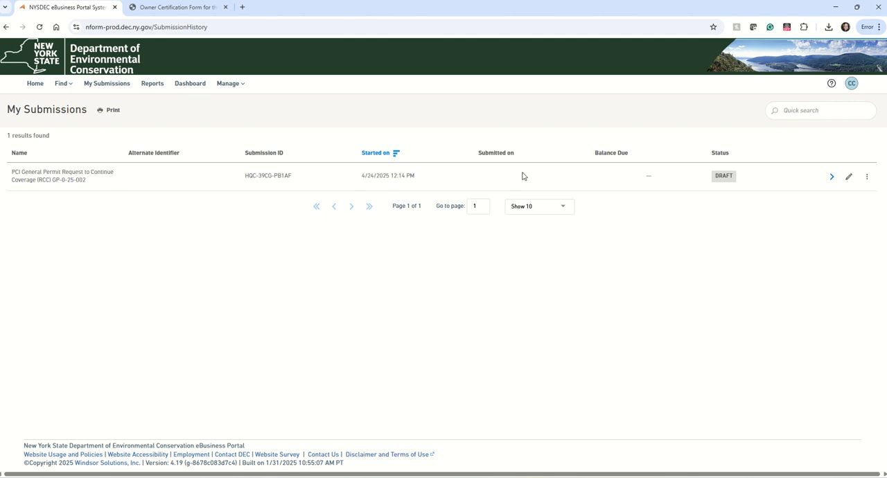
left_click(850, 177)
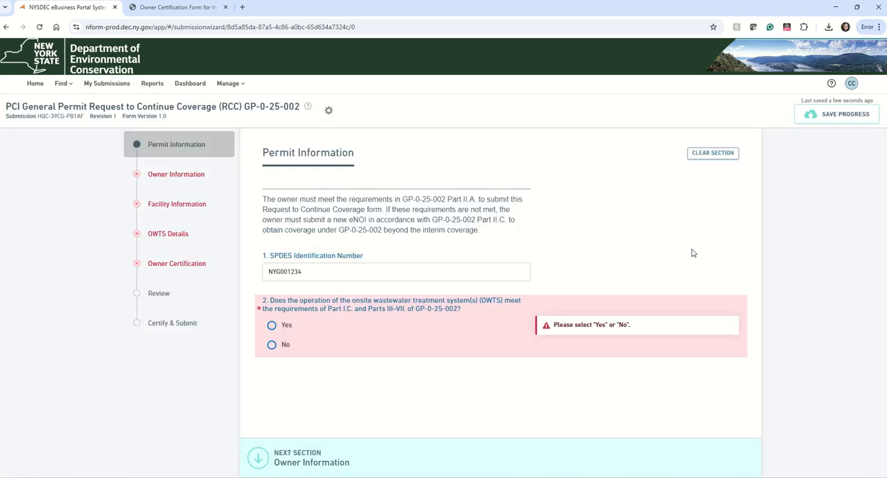
Check the saved SPDES Identification Number in Permit Information and the uploaded form and question 11.a answer in Owner Certification
left_click_drag(310, 271, 272, 273)
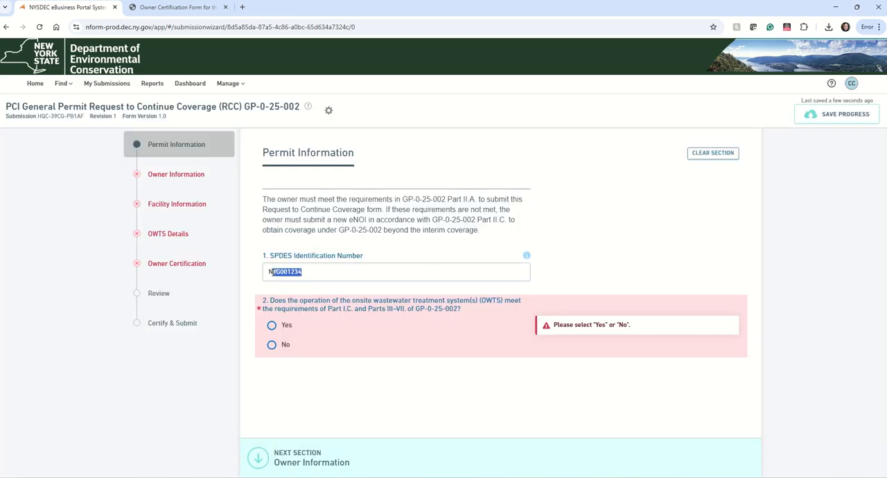
left_click(242, 280)
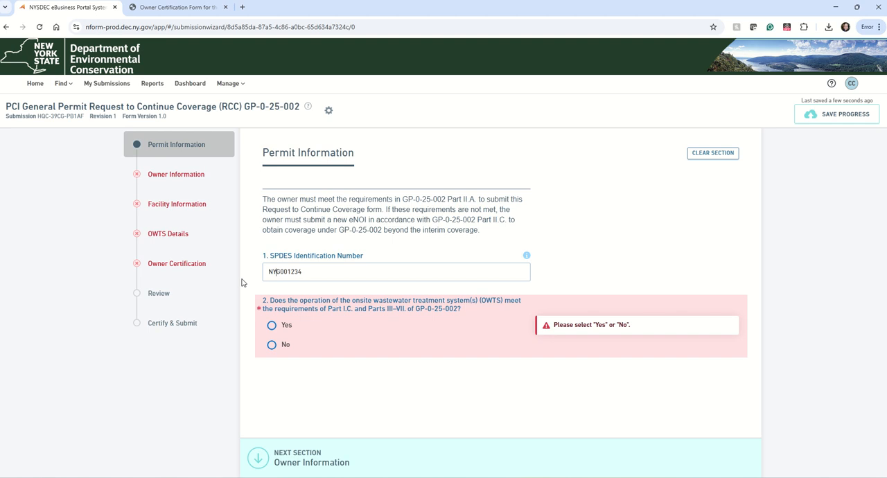
left_click(176, 264)
scroll(346, 333, "down", 3)
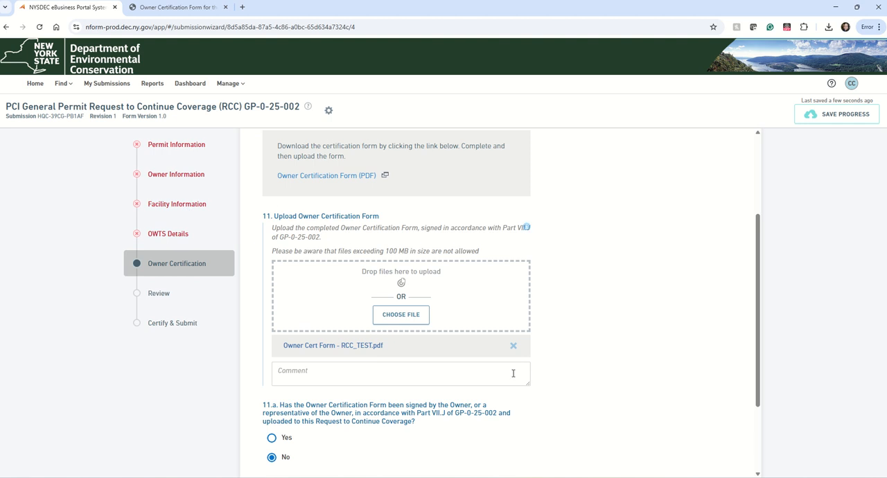
scroll(513, 374, "down", 1)
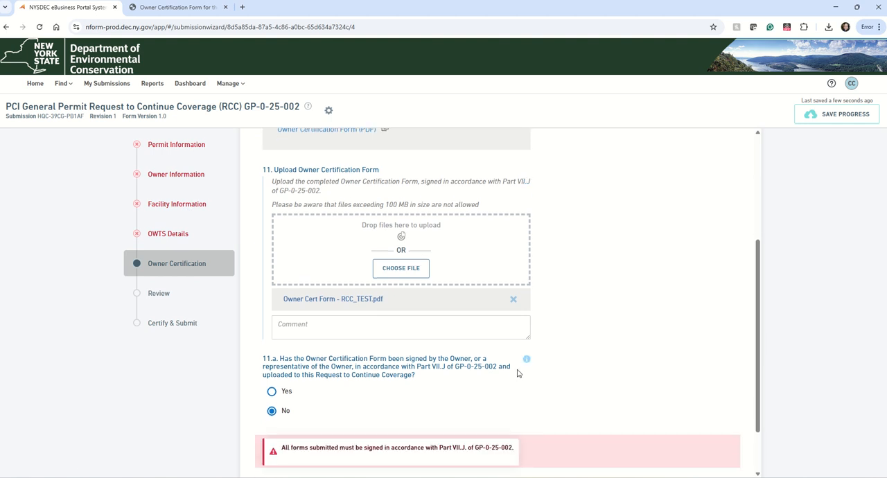
scroll(517, 374, "up", 3)
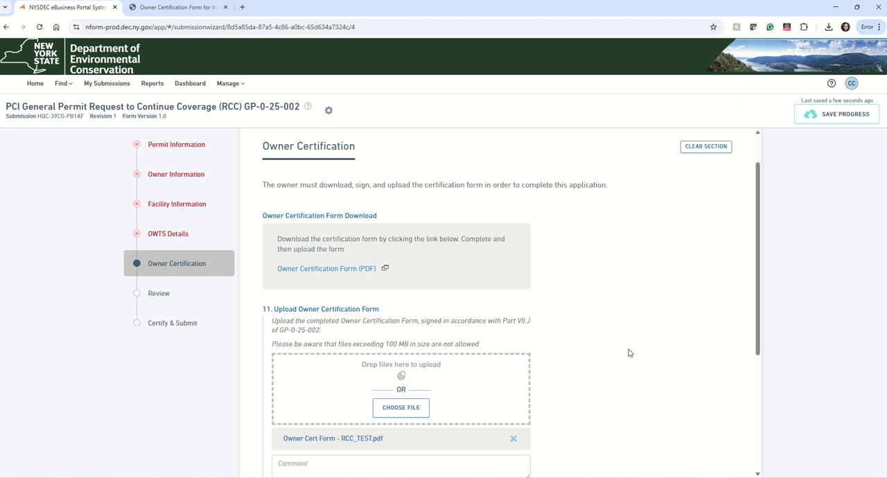